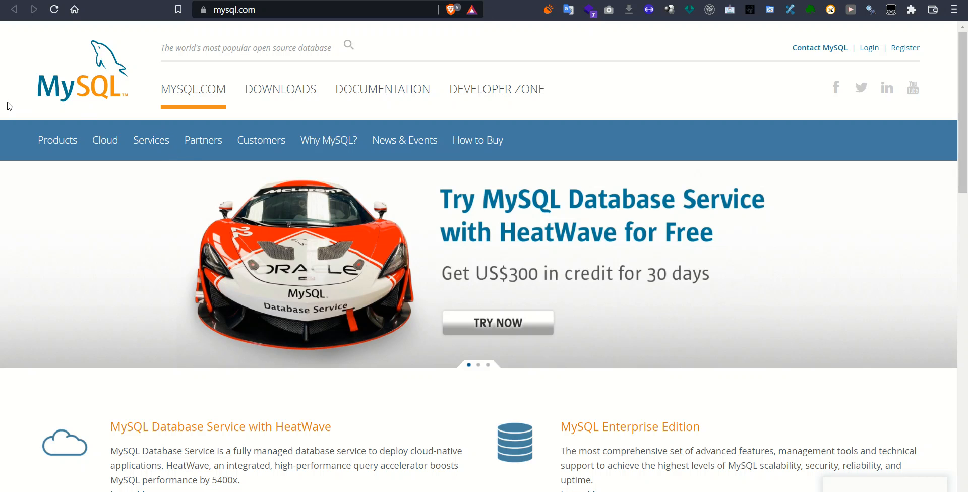
# Step: Go to the MySQL downloads page and scroll to the MySQL Community (GPL) Downloads link
pyautogui.click(277, 99)
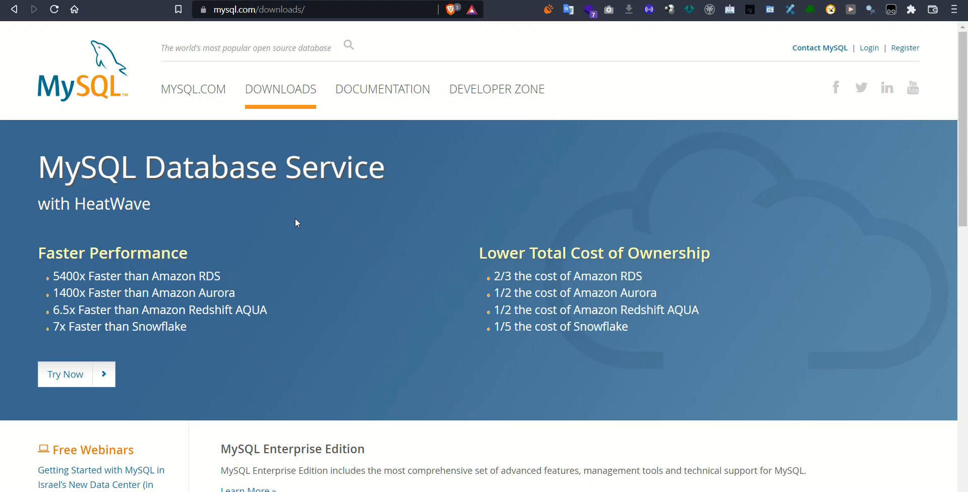
pyautogui.scroll(-6, 297, 222)
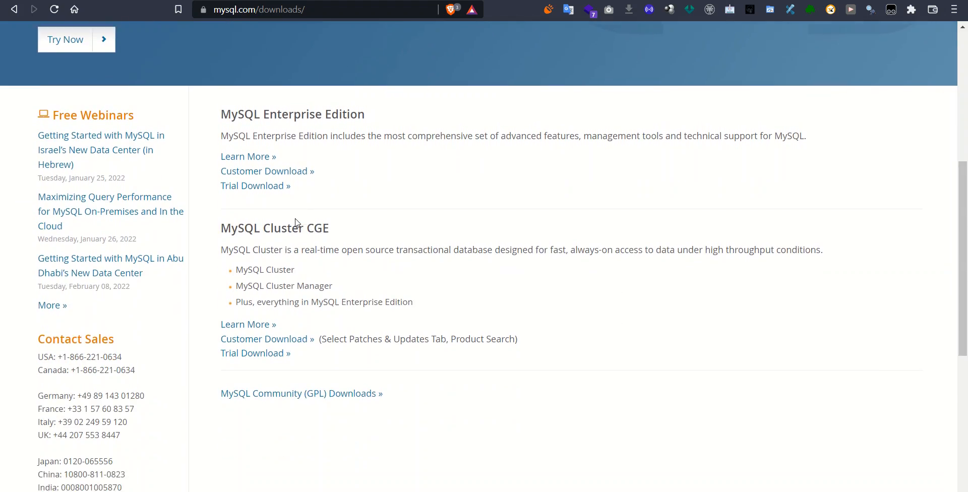
pyautogui.scroll(-5, 297, 222)
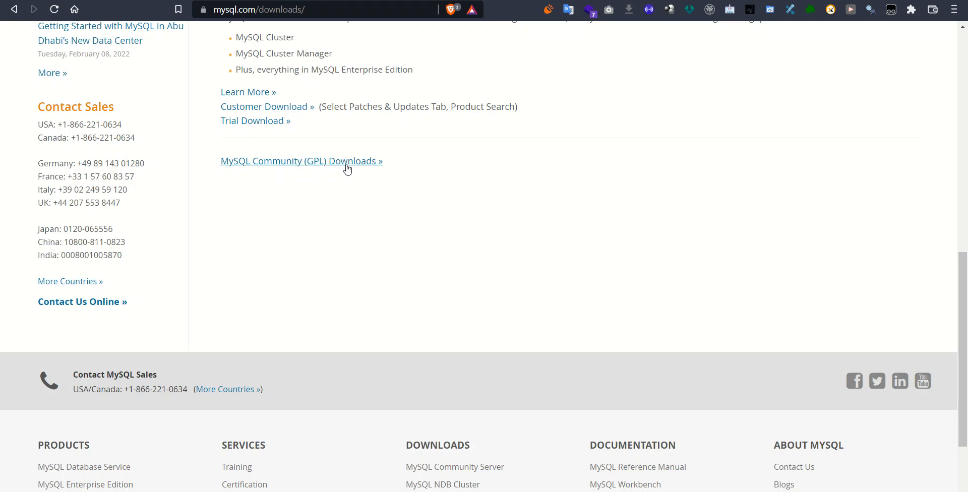
pyautogui.scroll(6, 348, 184)
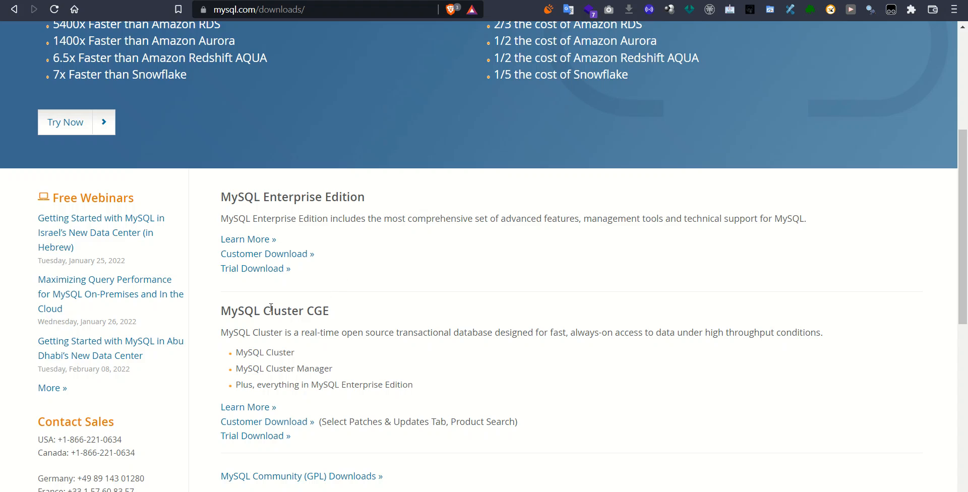
pyautogui.scroll(-4, 341, 318)
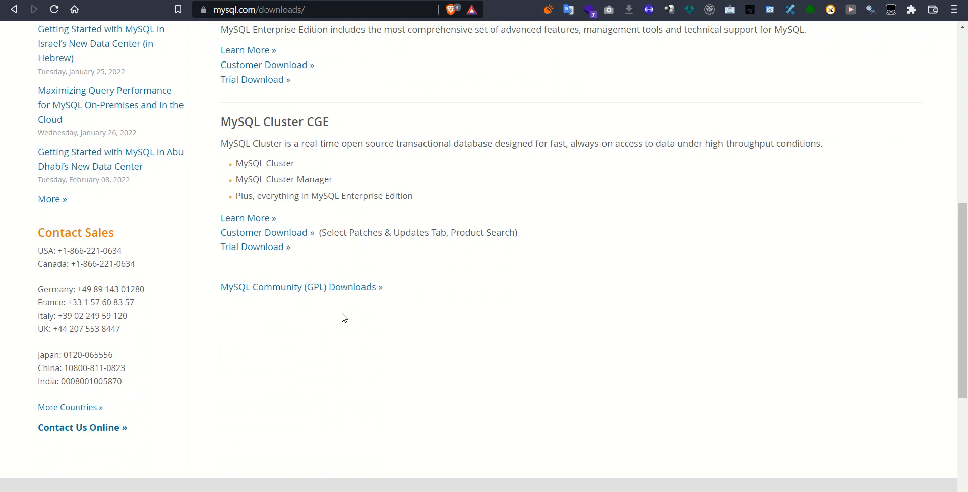
# Step: Go through Community Downloads to MySQL Installer for Windows and request the 470.2M installer
pyautogui.click(297, 288)
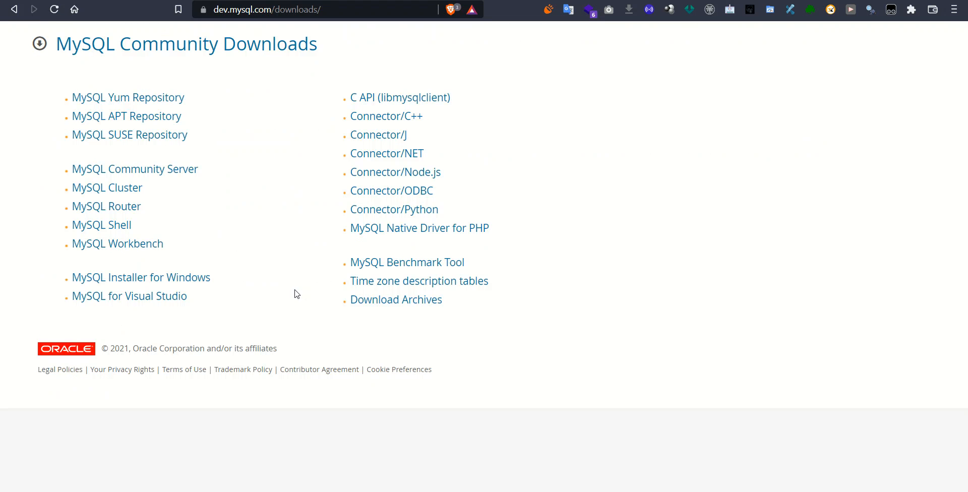
pyautogui.hotkey('alt', 'Left')
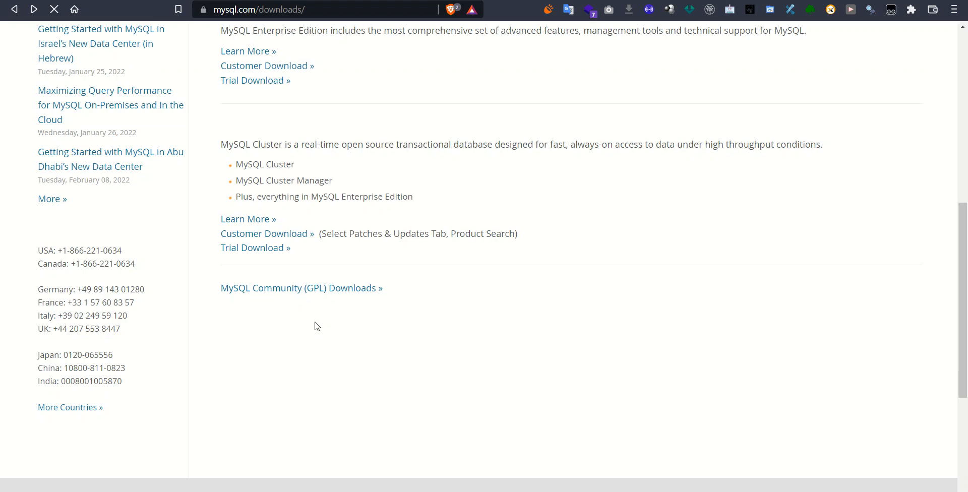
pyautogui.click(271, 289)
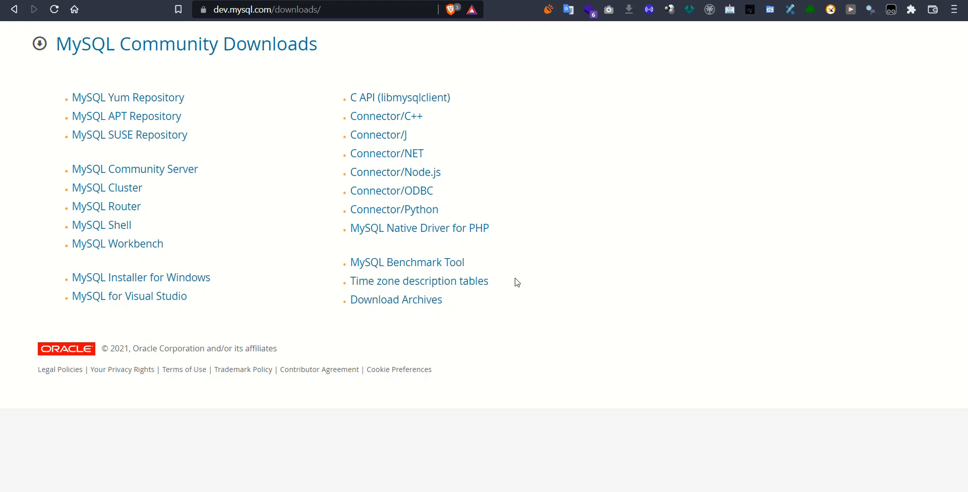
pyautogui.click(186, 283)
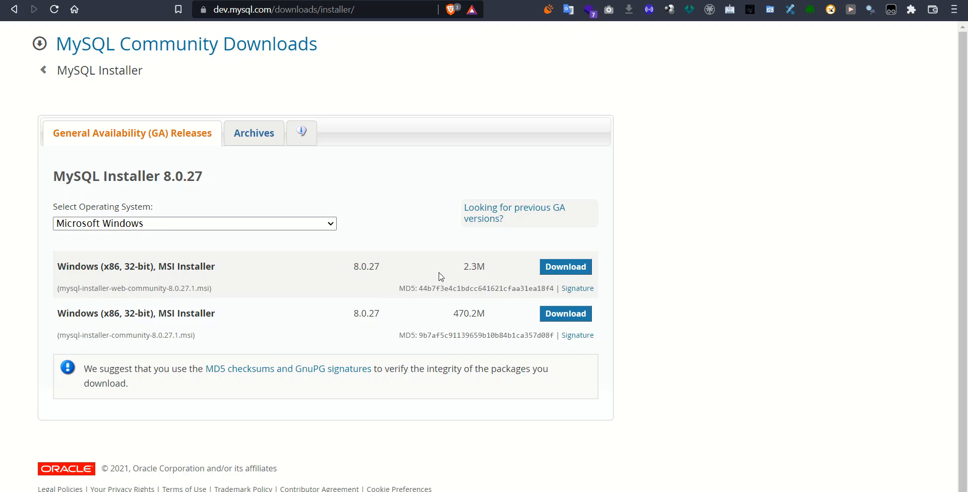
pyautogui.click(550, 319)
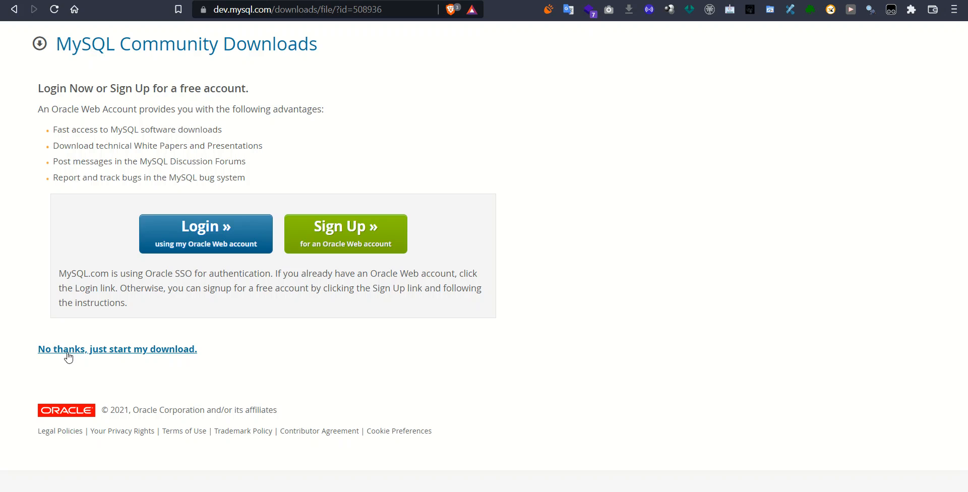
# Step: Download the installer without logging in and launch the downloaded file from Brave
pyautogui.click(103, 356)
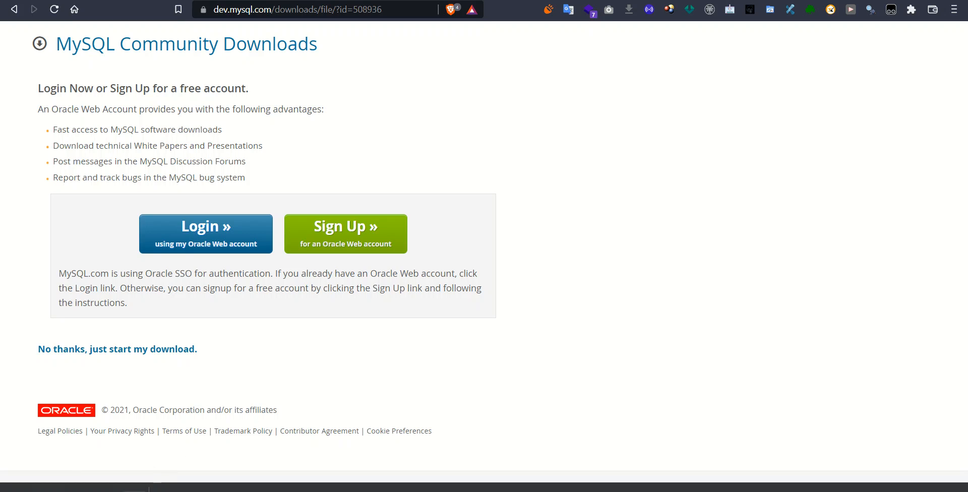
pyautogui.click(135, 490)
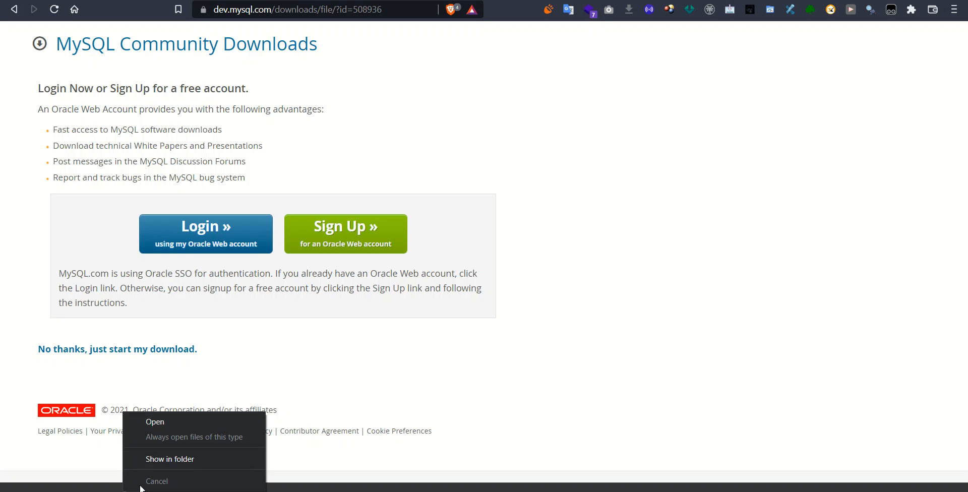
pyautogui.click(156, 422)
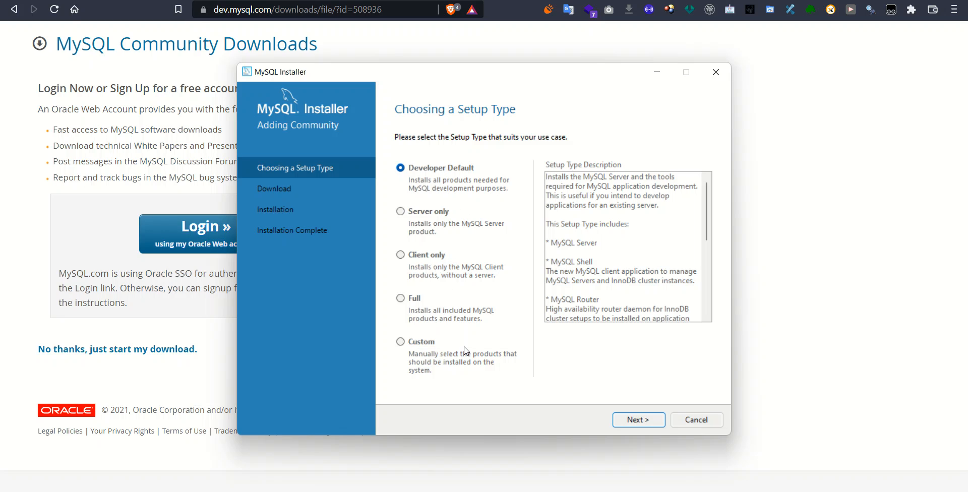
pyautogui.click(438, 215)
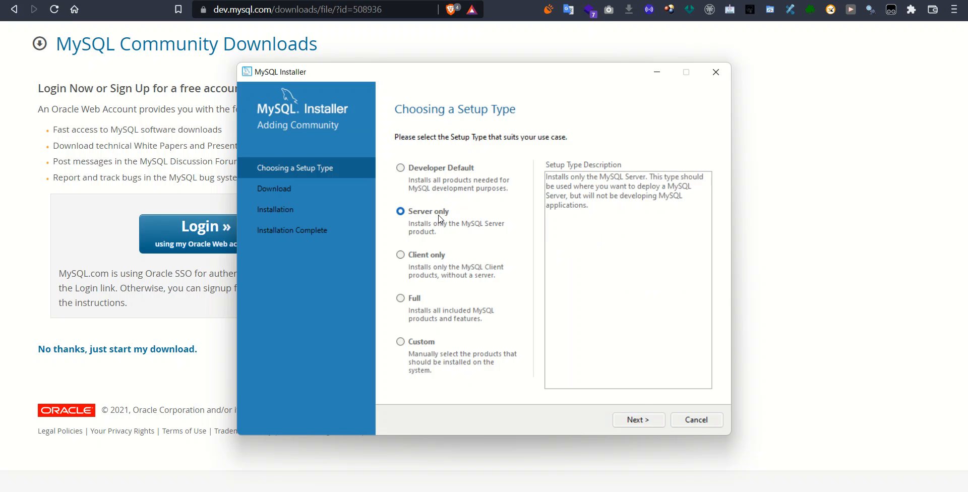
pyautogui.click(432, 256)
pyautogui.click(429, 309)
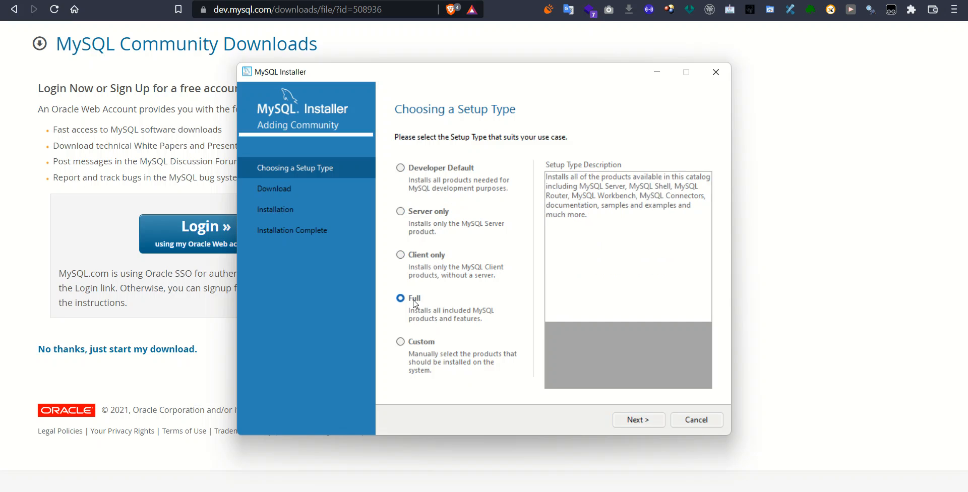
pyautogui.click(424, 341)
pyautogui.click(423, 170)
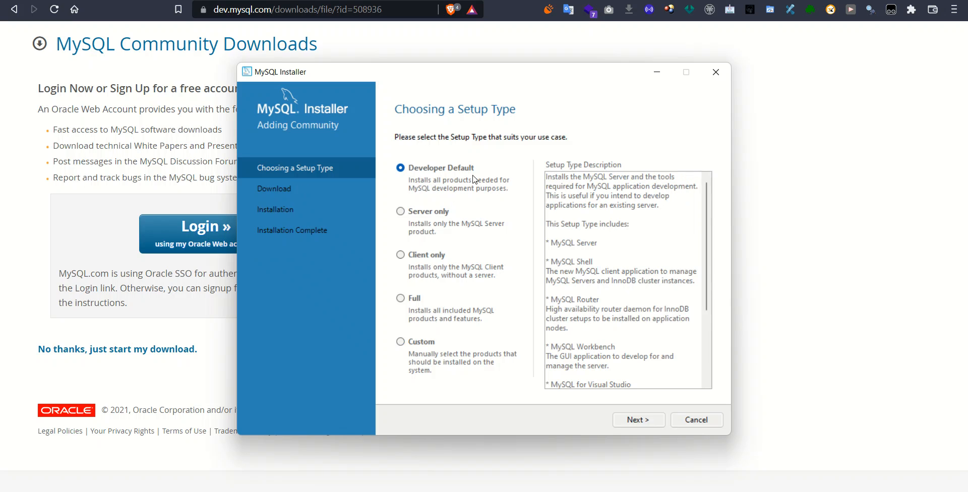
pyautogui.scroll(-4, 621, 322)
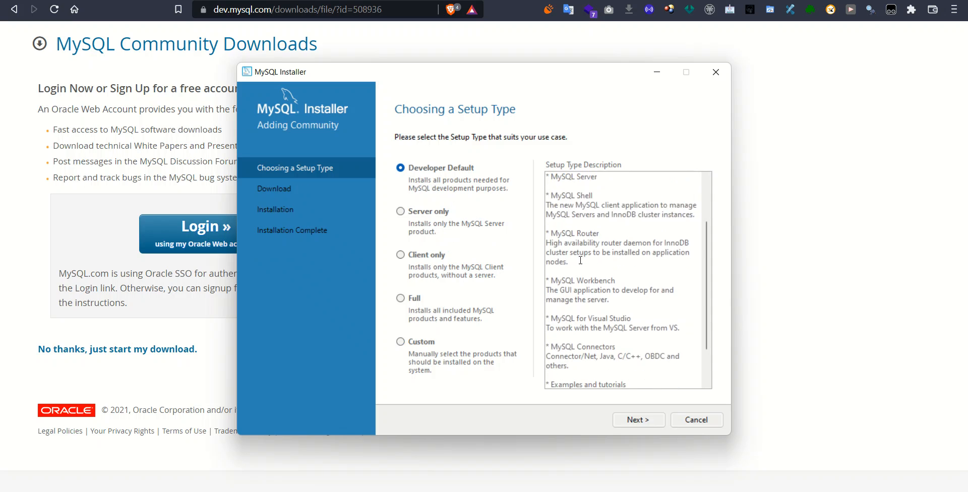
pyautogui.click(417, 343)
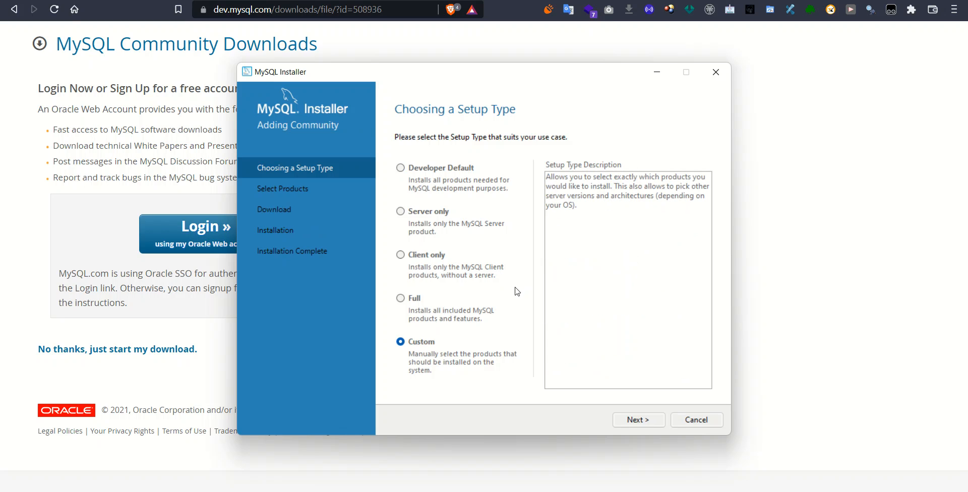
pyautogui.click(402, 298)
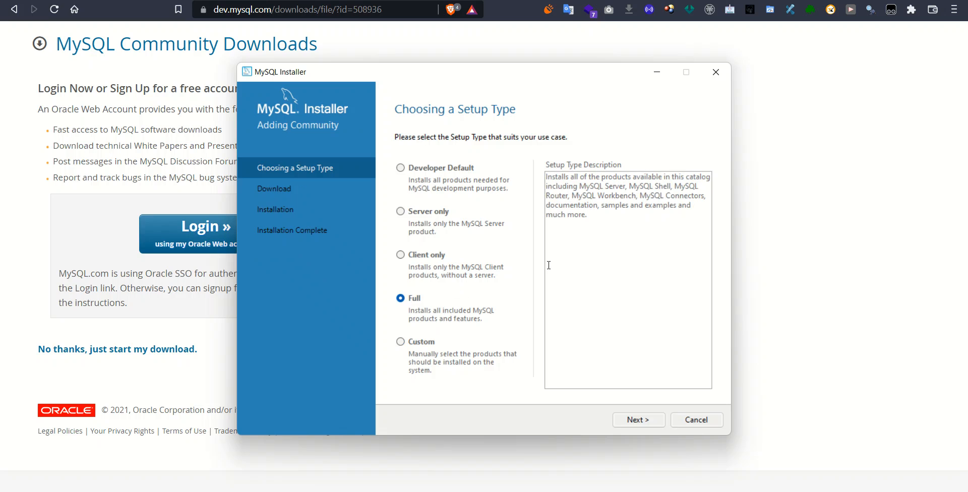
pyautogui.click(411, 256)
pyautogui.scroll(-4, 570, 223)
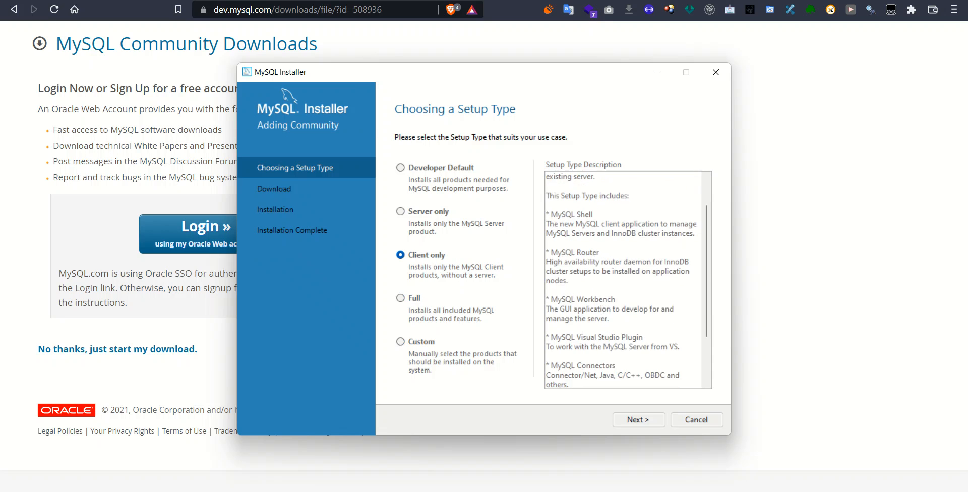
pyautogui.click(403, 215)
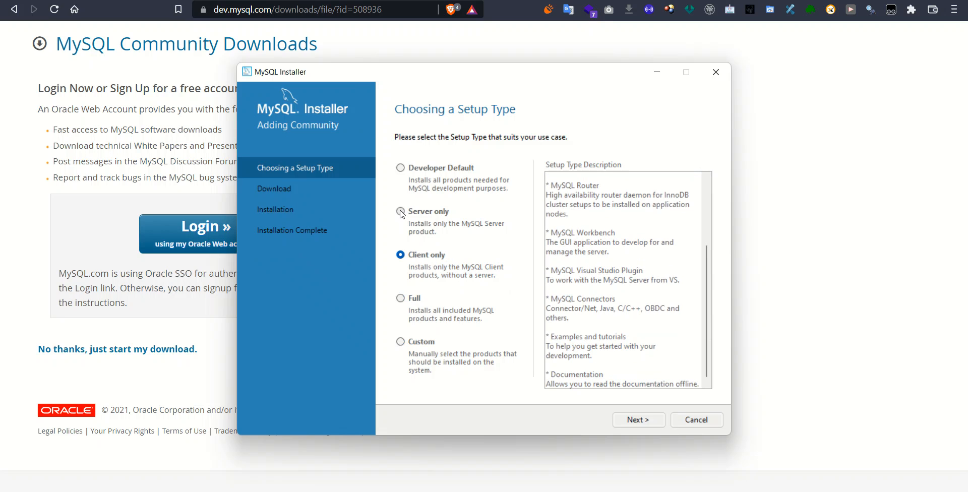
pyautogui.click(406, 170)
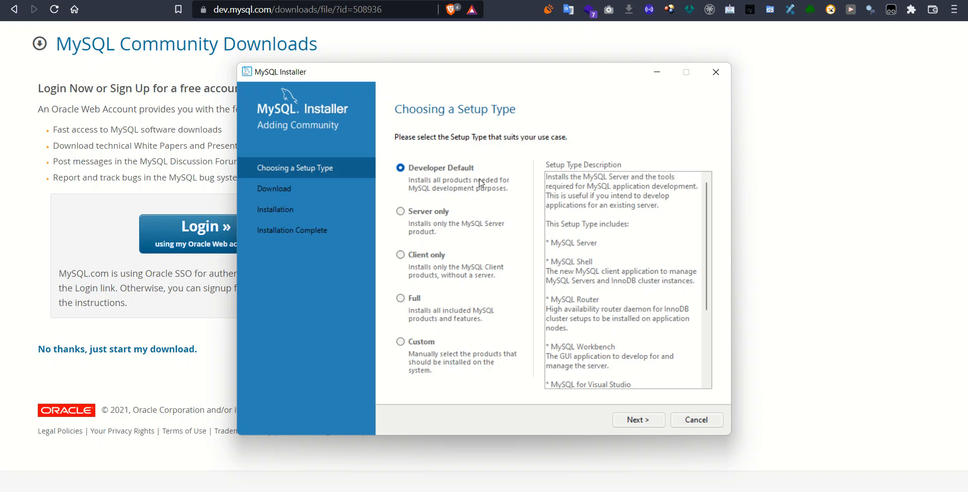
# Step: Continue with Developer Default and execute installation of all twelve products
pyautogui.click(638, 422)
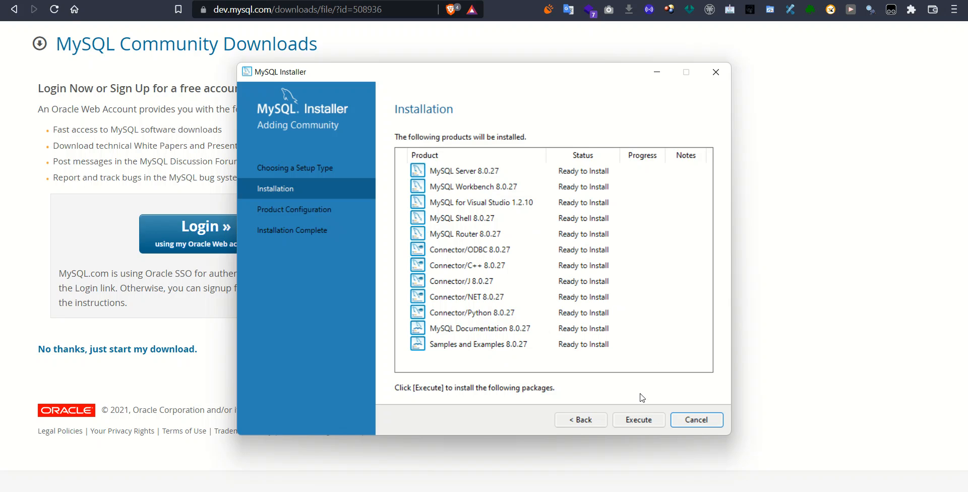
pyautogui.click(636, 424)
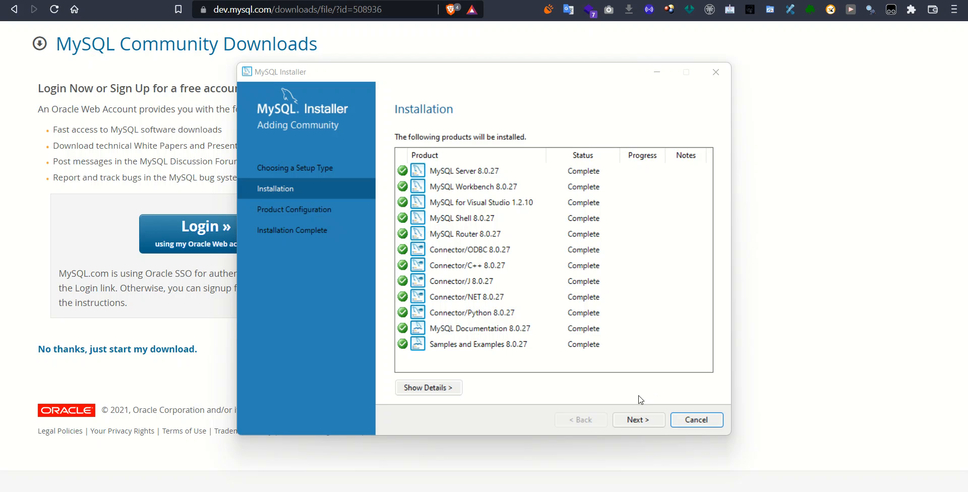
# Step: Begin MySQL Server 8.0.27 configuration, keeping Development Computer on port 3306
pyautogui.click(634, 422)
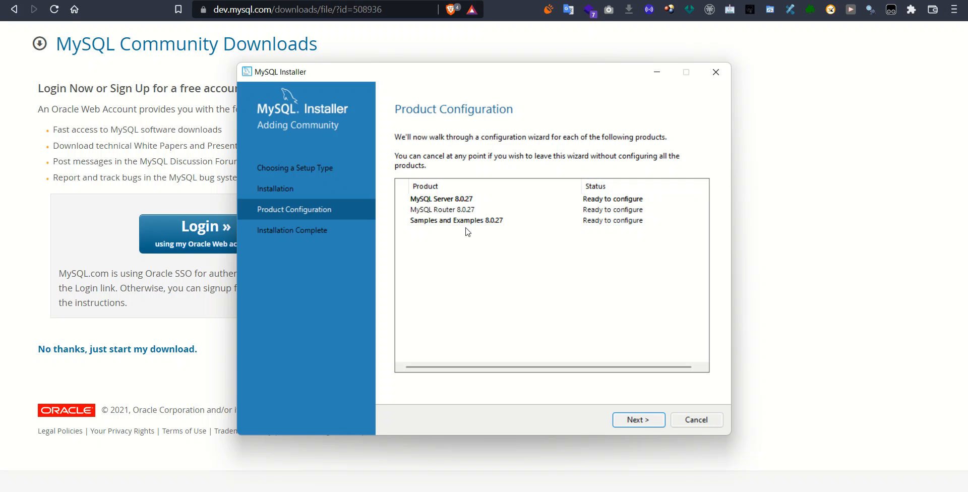
pyautogui.click(639, 425)
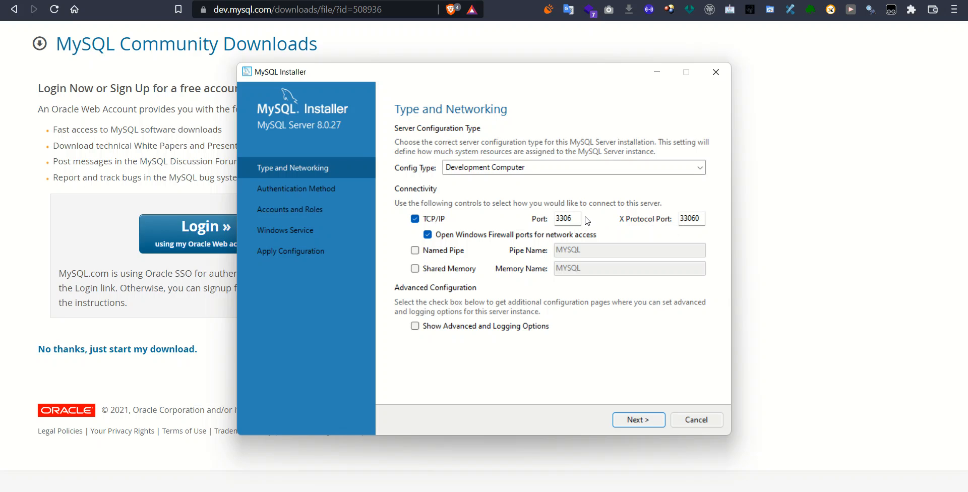
pyautogui.click(573, 219)
pyautogui.click(576, 218)
# Step: Accept the networking settings and Use Strong Password Encryption to reach Accounts and Roles
pyautogui.click(631, 422)
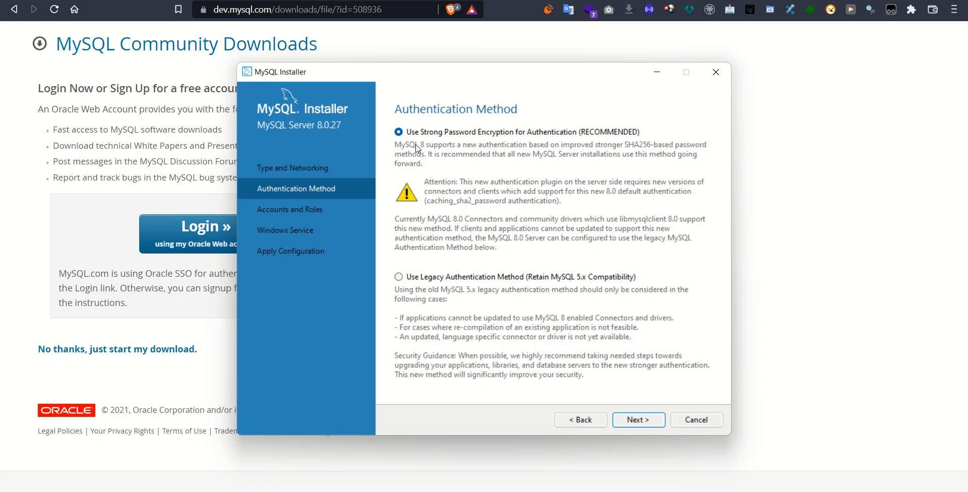
pyautogui.click(640, 421)
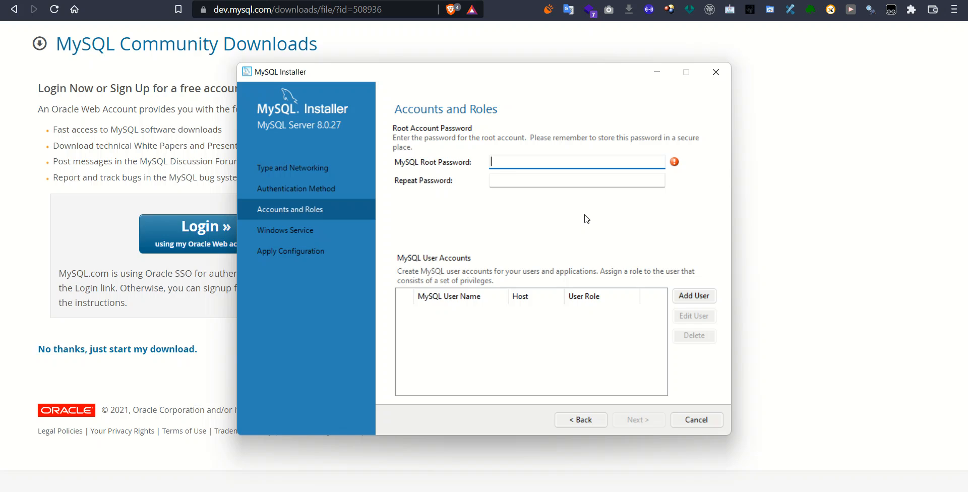
# Step: Enter the root password in both MySQL Root Password fields until it rates Strong
pyautogui.press('capslock')
pyautogui.write('•••••••••••••')
pyautogui.press('Tab')
pyautogui.write('•')
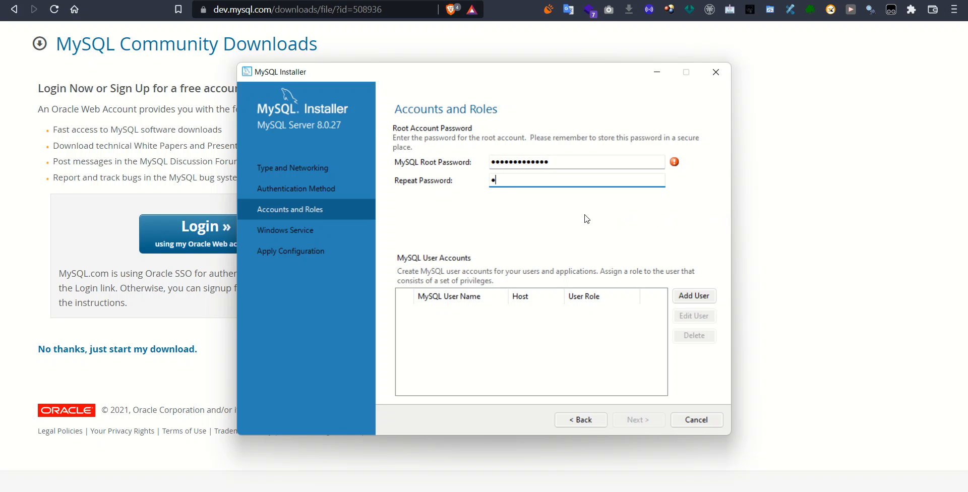
pyautogui.write('•••••••••••••')
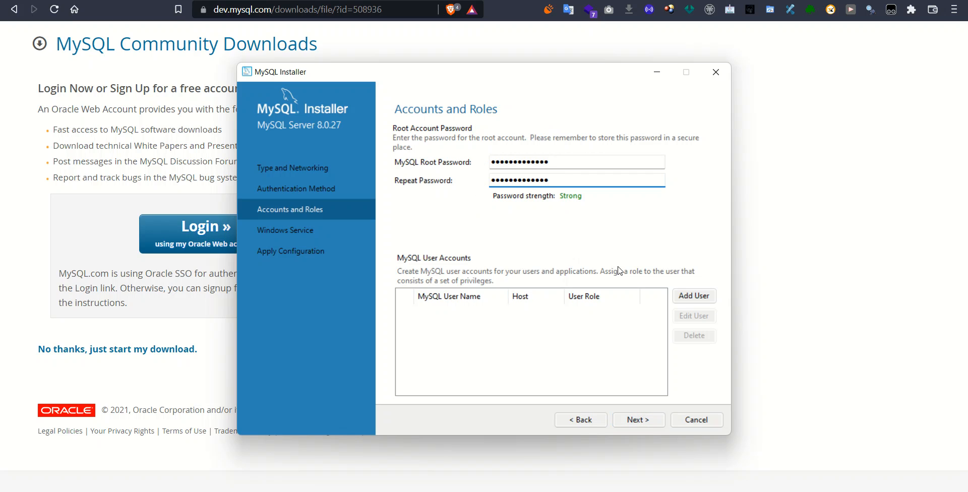
pyautogui.click(920, 475)
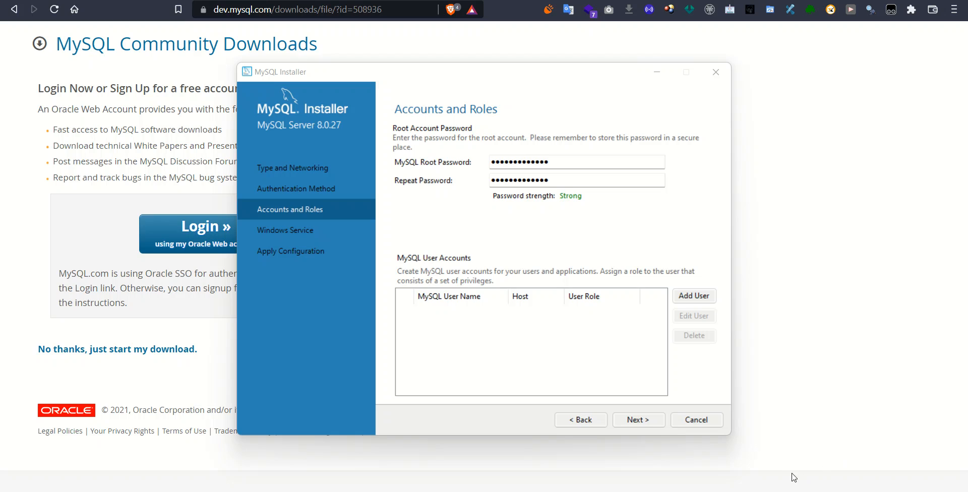
pyautogui.moveTo(470, 208)
pyautogui.mouseDown()
pyautogui.moveTo(529, 69)
pyautogui.moveTo(671, 207)
pyautogui.moveTo(466, 204)
pyautogui.moveTo(464, 190)
pyautogui.mouseUp()
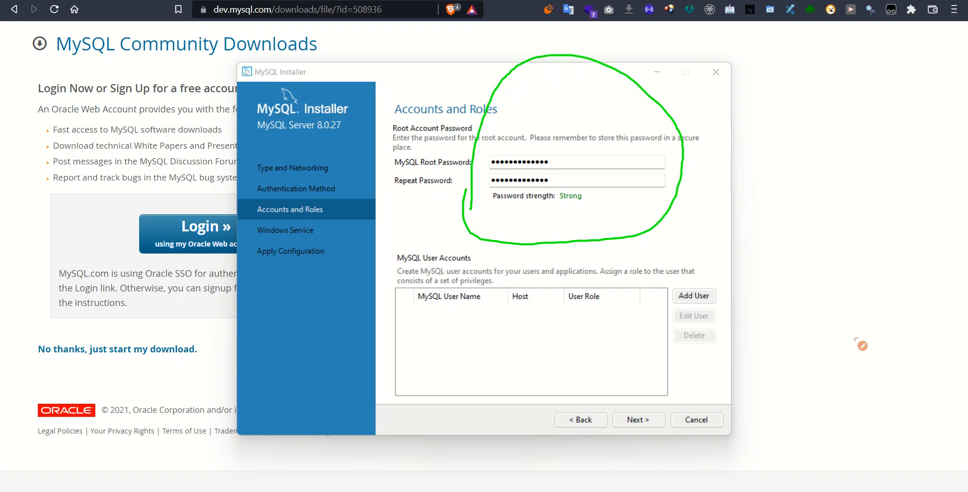
pyautogui.click(877, 428)
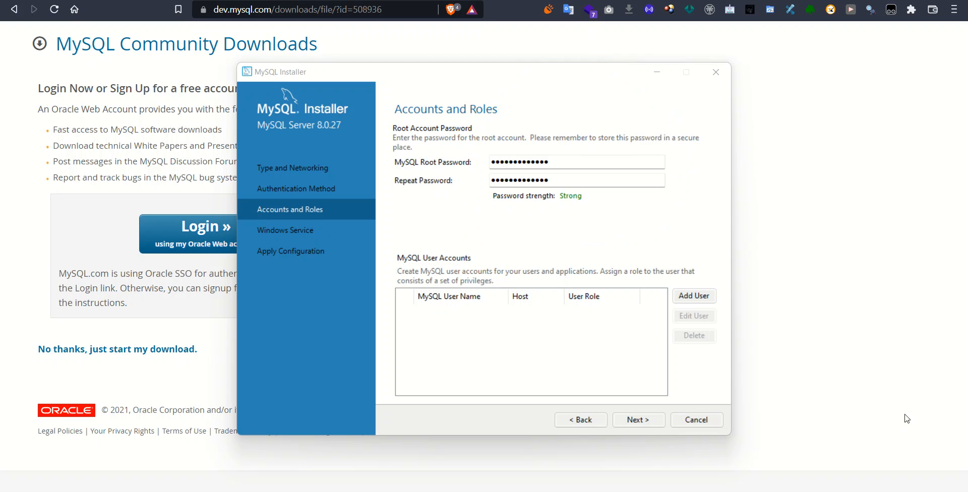
# Step: Keep the MySQL80 Windows service defaults and execute the server configuration to completion
pyautogui.click(639, 421)
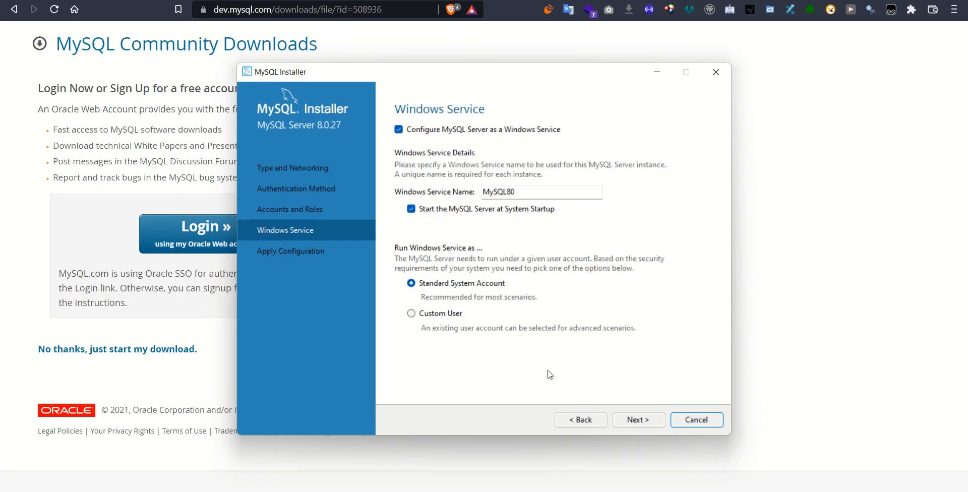
pyautogui.click(647, 421)
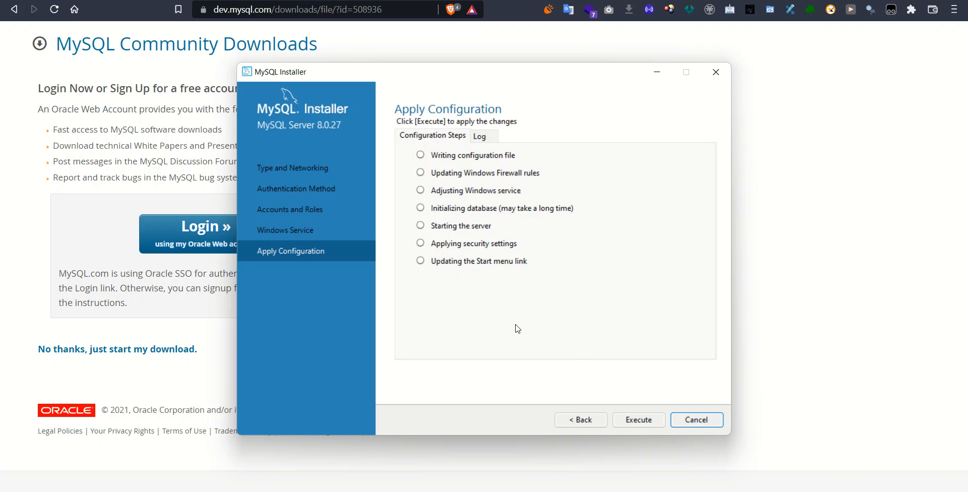
pyautogui.click(632, 421)
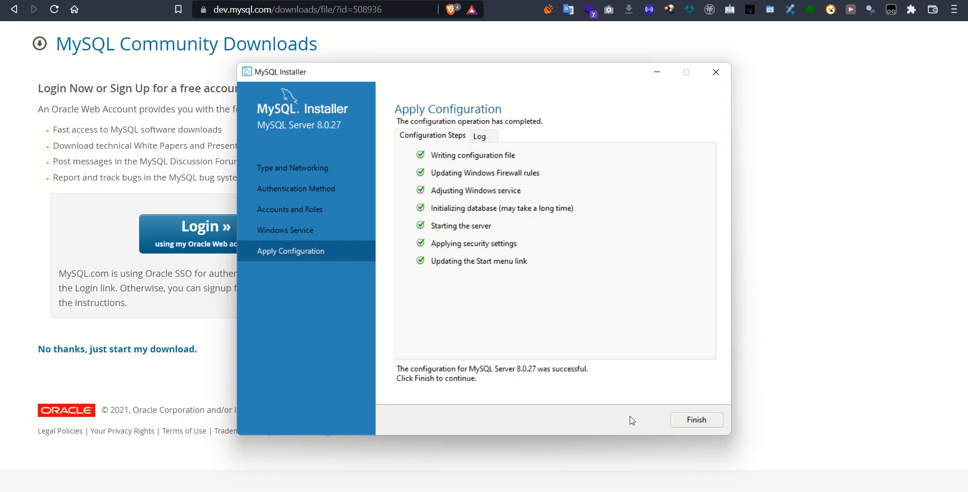
# Step: Finish server configuration, skip Router bootstrapping, and reach the Samples and Examples server connection page
pyautogui.click(681, 425)
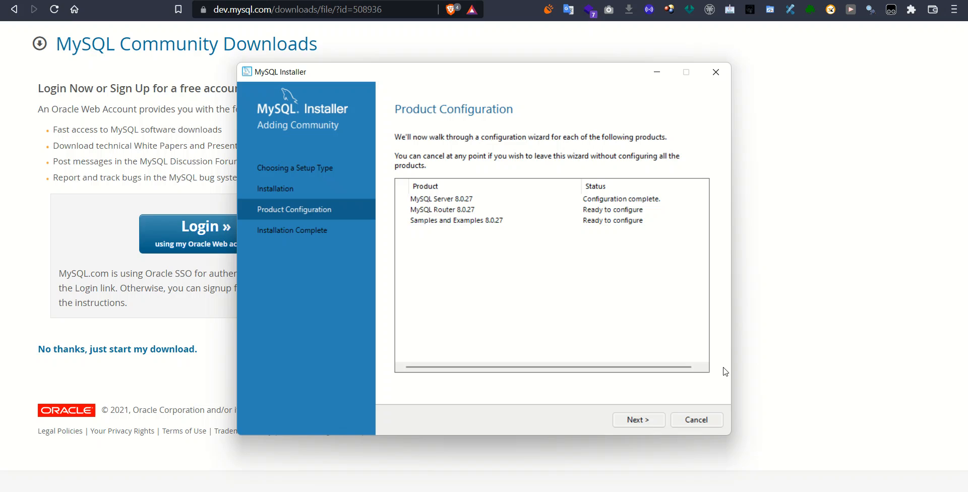
pyautogui.click(630, 420)
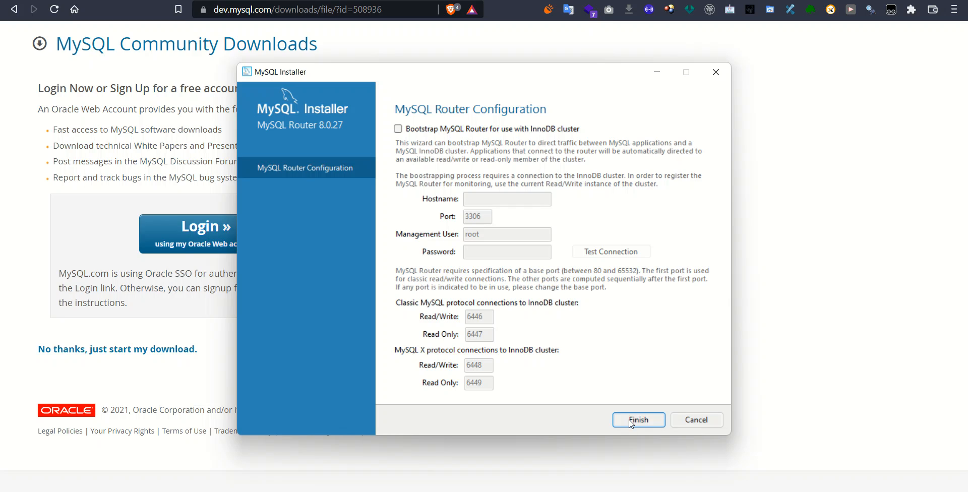
pyautogui.click(631, 423)
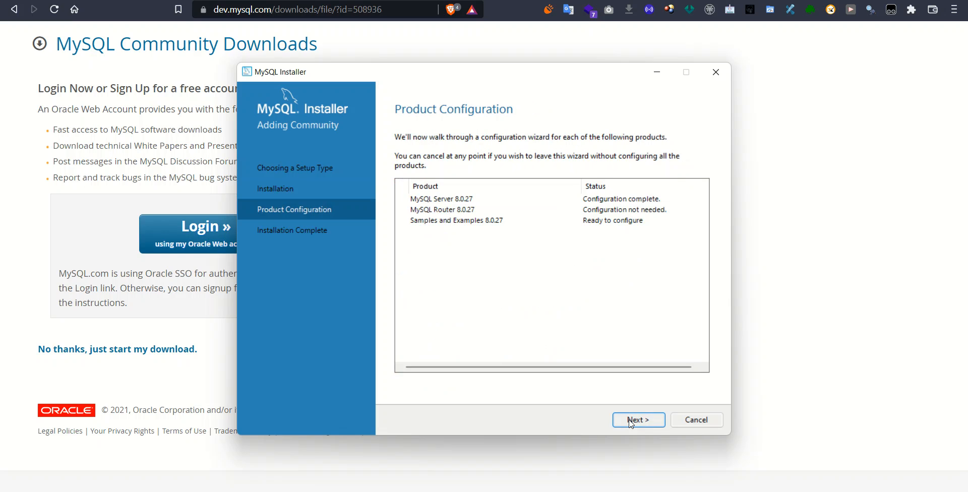
pyautogui.click(630, 422)
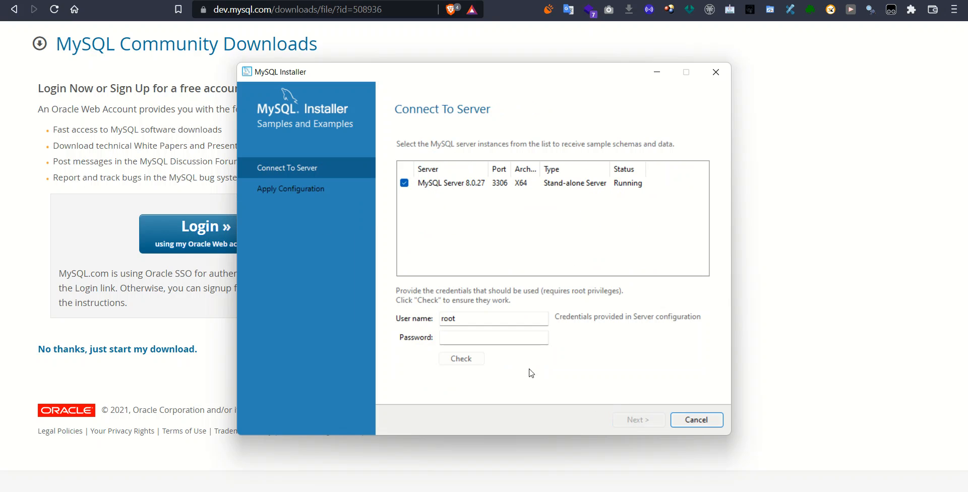
# Step: Enter the root password and check the connection to MySQL Server 8.0.27
pyautogui.click(461, 337)
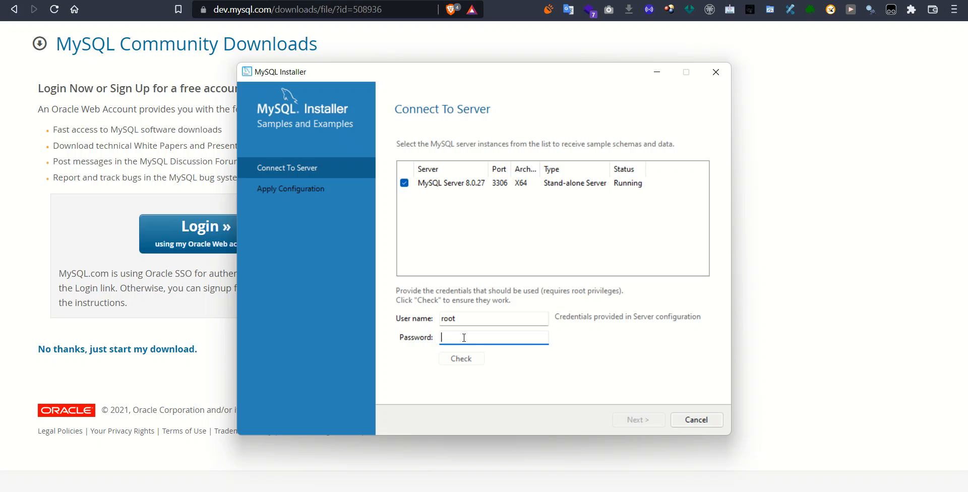
pyautogui.press('capslock')
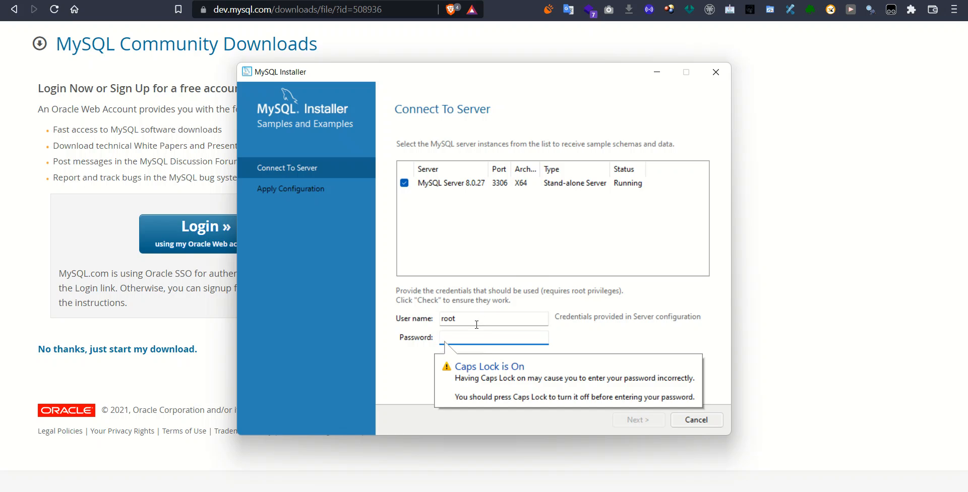
pyautogui.press('capslock')
pyautogui.write('root@1234')
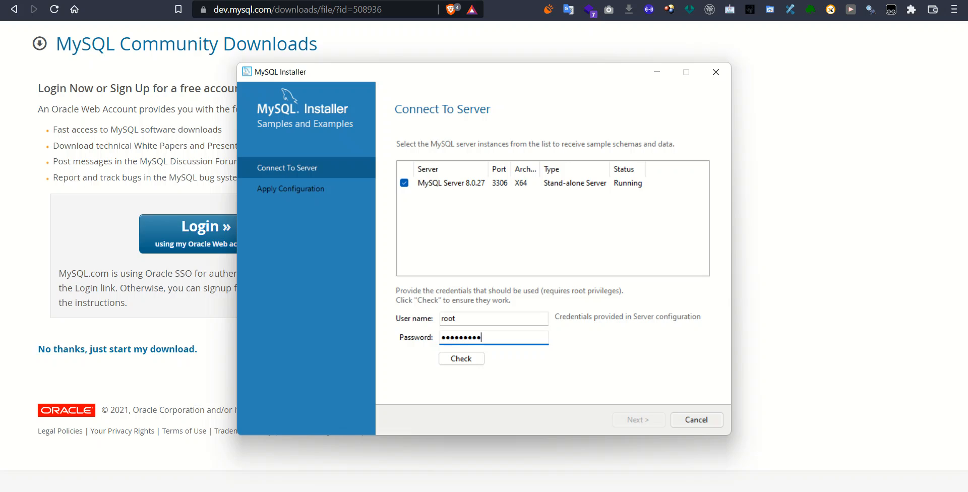
pyautogui.write('5678')
pyautogui.click(478, 358)
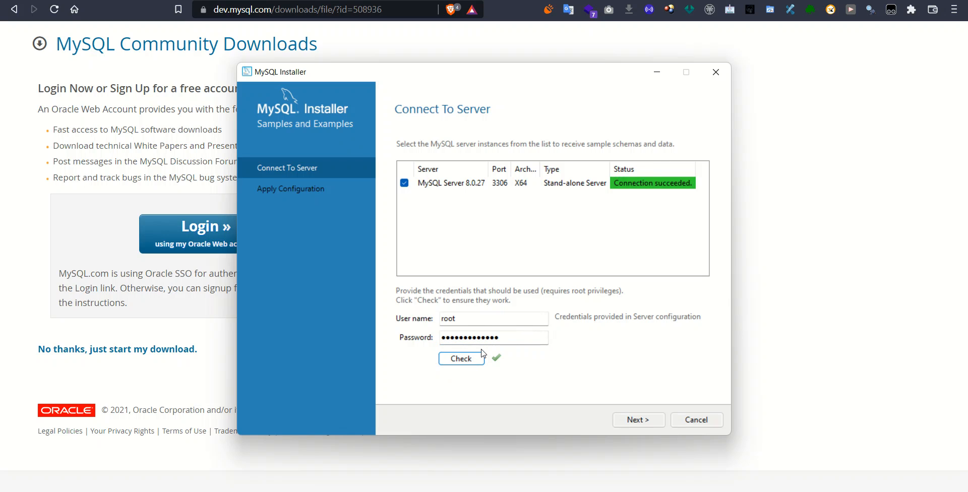
# Step: Execute the Samples and Examples configuration and finish back to Product Configuration
pyautogui.click(634, 420)
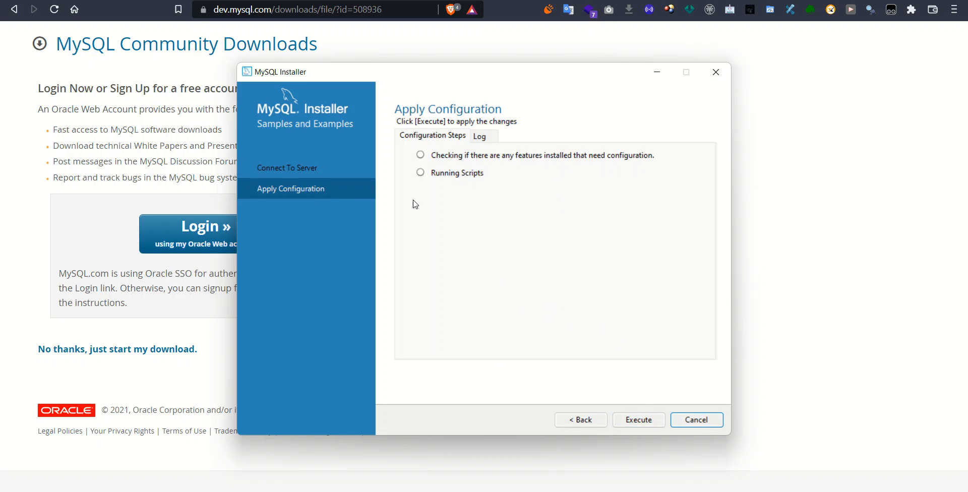
pyautogui.click(639, 421)
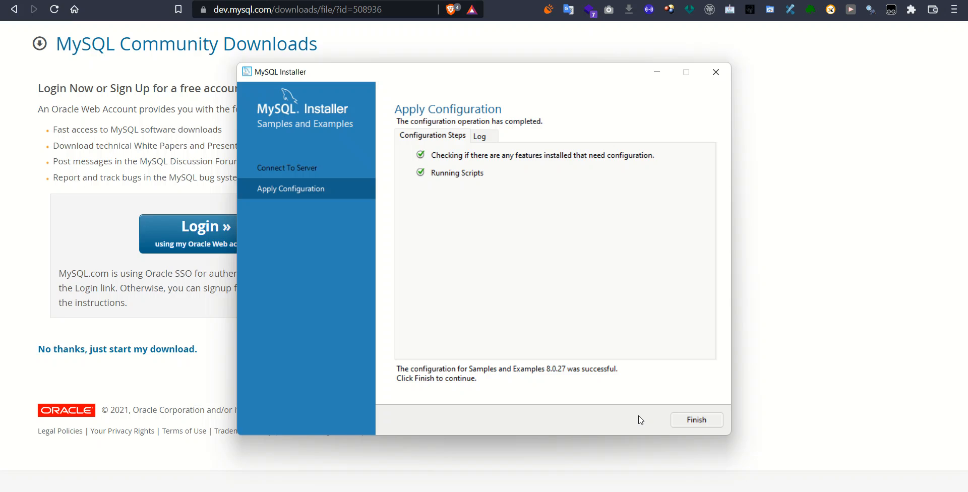
pyautogui.click(682, 422)
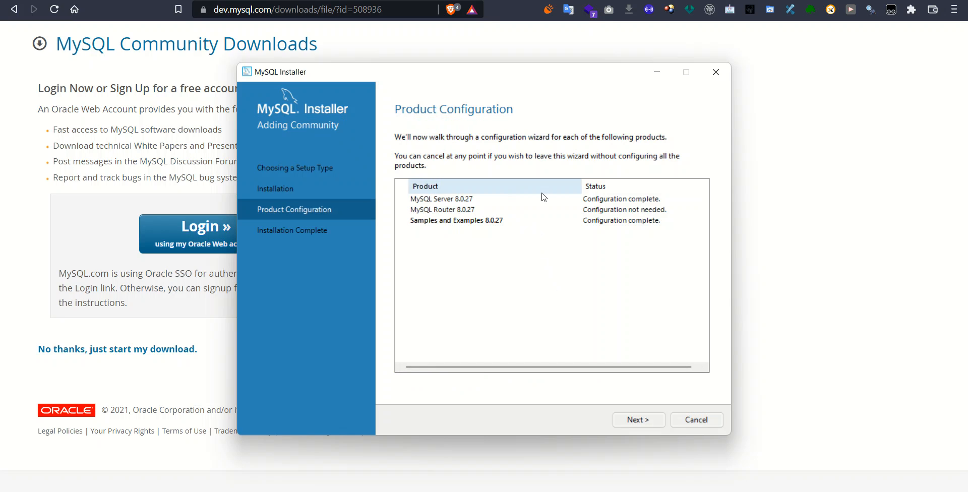
# Step: Copy the installation log to the clipboard and finish, launching MySQL Workbench
pyautogui.click(647, 421)
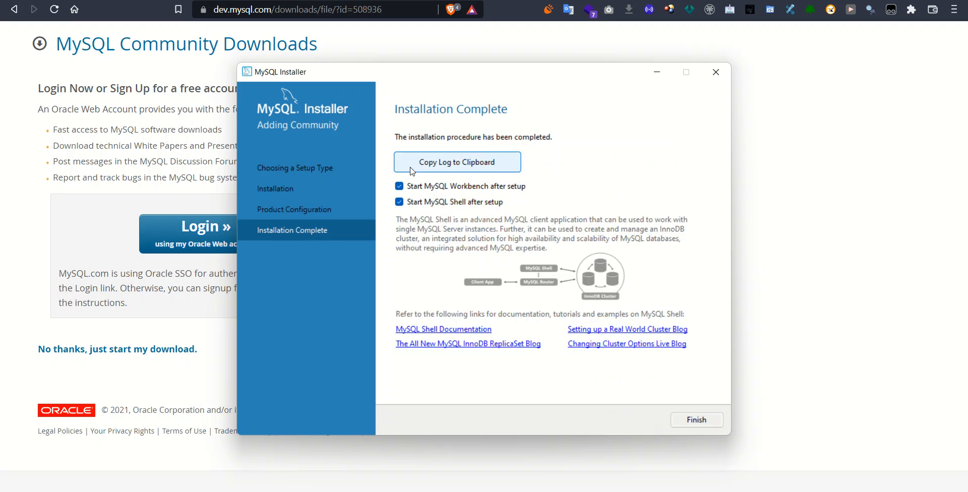
pyautogui.click(432, 164)
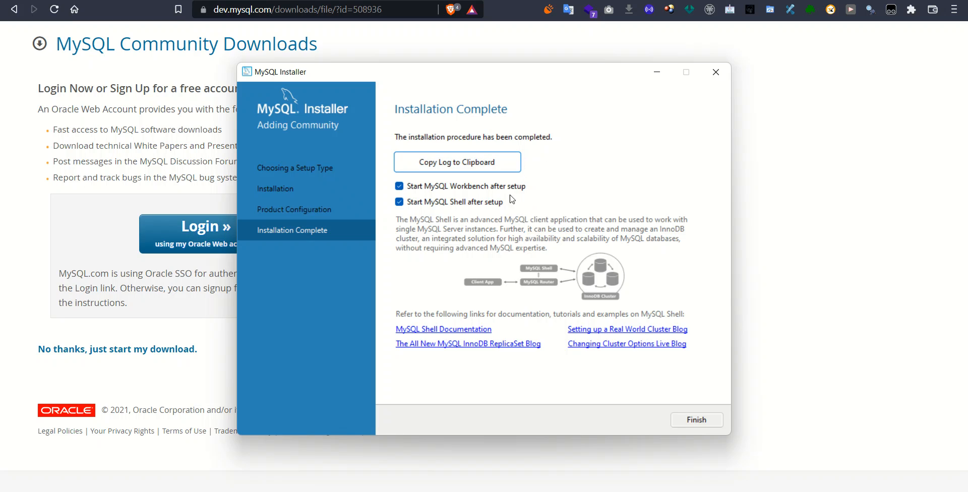
pyautogui.click(697, 420)
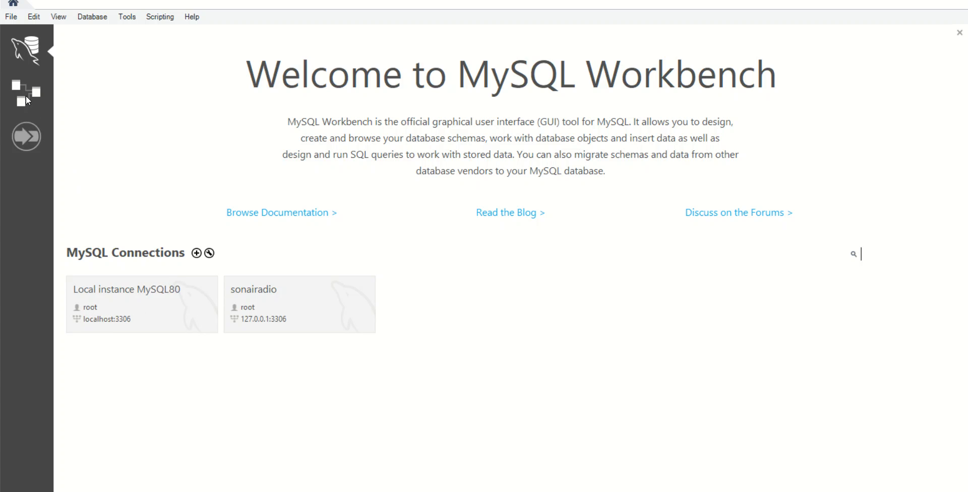
# Step: Look through the File menu and the Models page, then return to the connections home
pyautogui.click(11, 17)
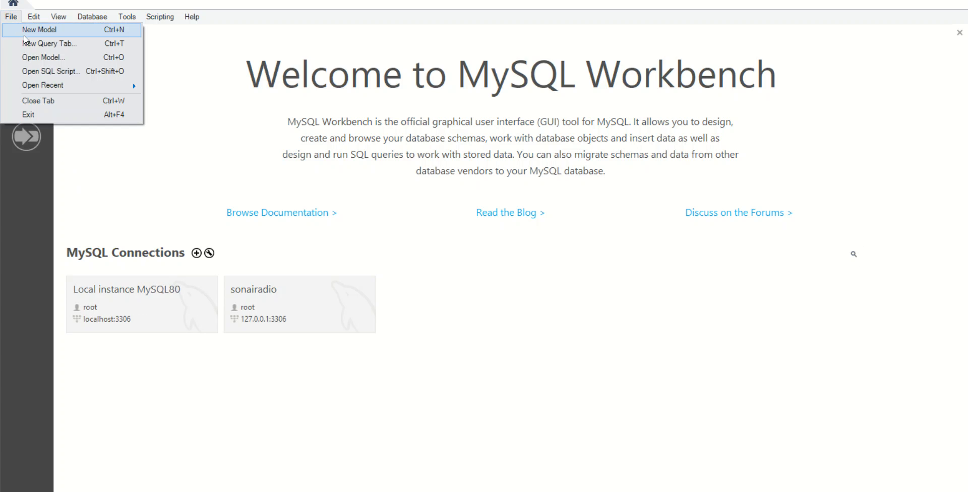
pyautogui.click(168, 162)
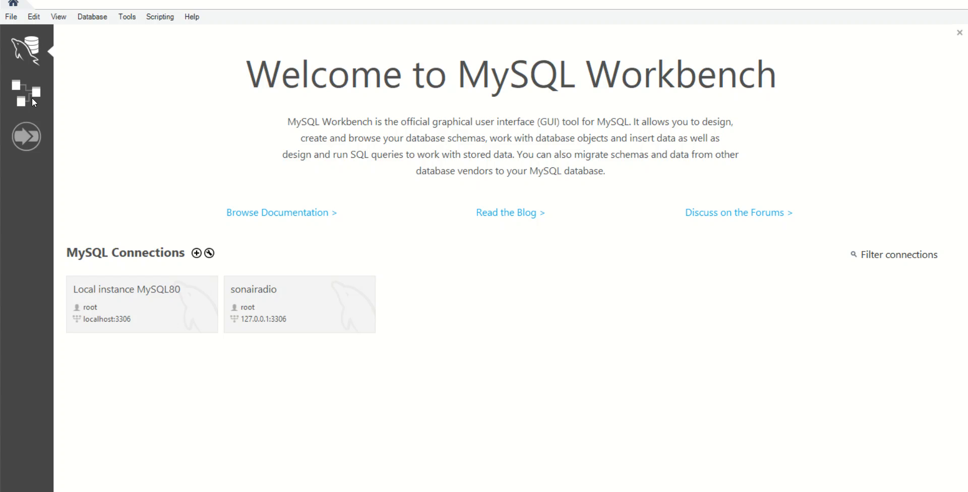
pyautogui.click(32, 101)
pyautogui.click(26, 60)
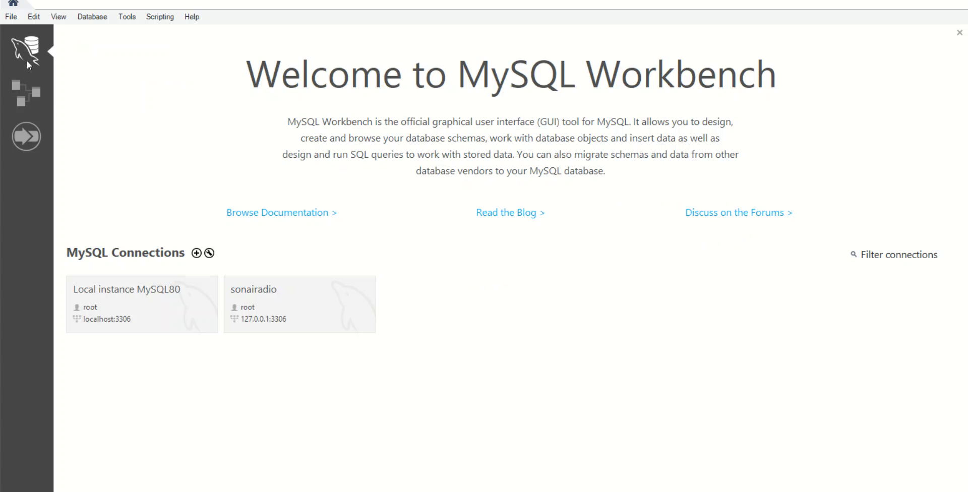
# Step: Open the Migration Wizard in its own tab, then return to the Workbench home page via View > Home
pyautogui.click(26, 136)
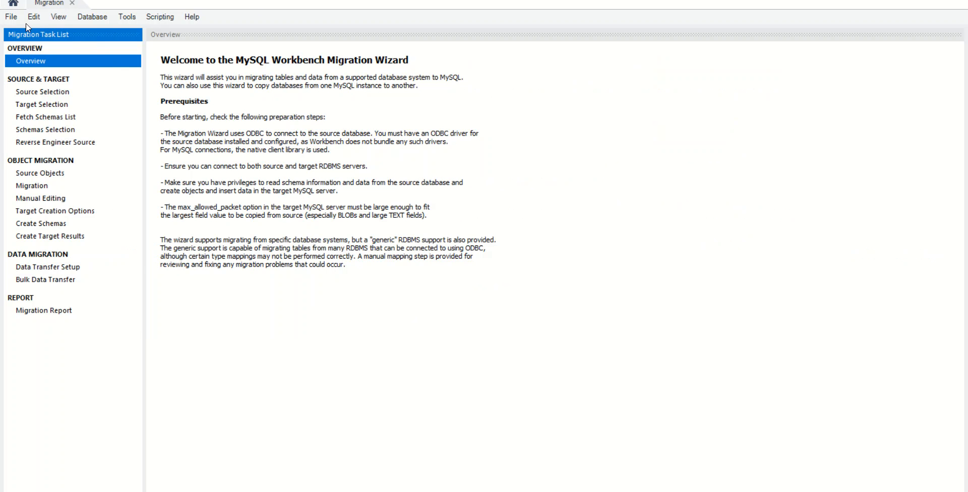
pyautogui.click(11, 17)
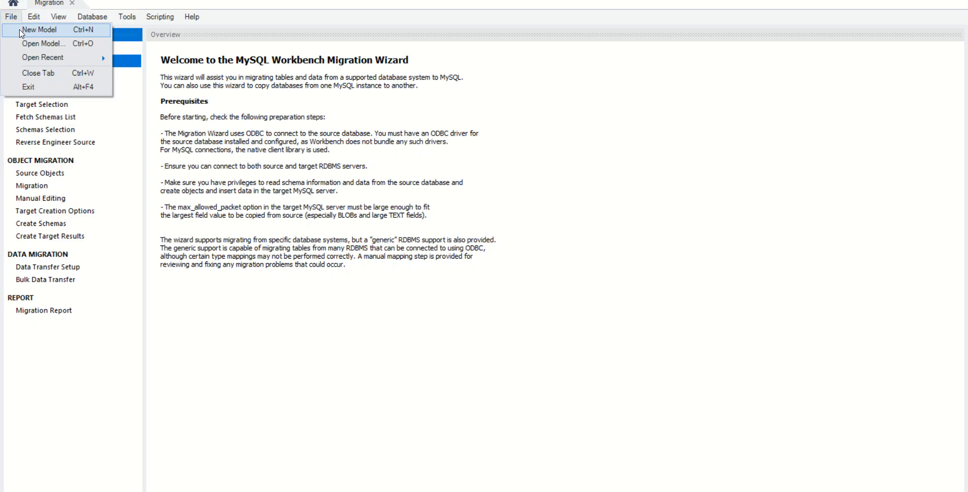
pyautogui.click(219, 297)
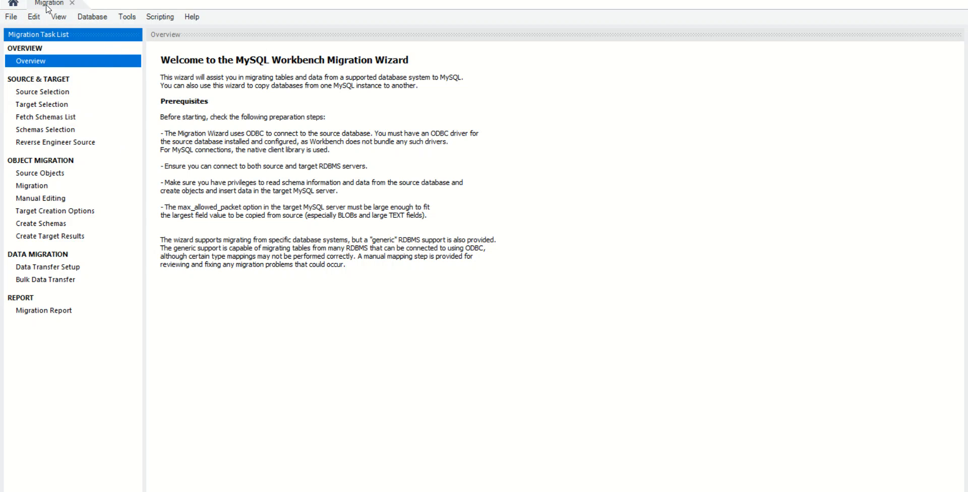
pyautogui.click(69, 5)
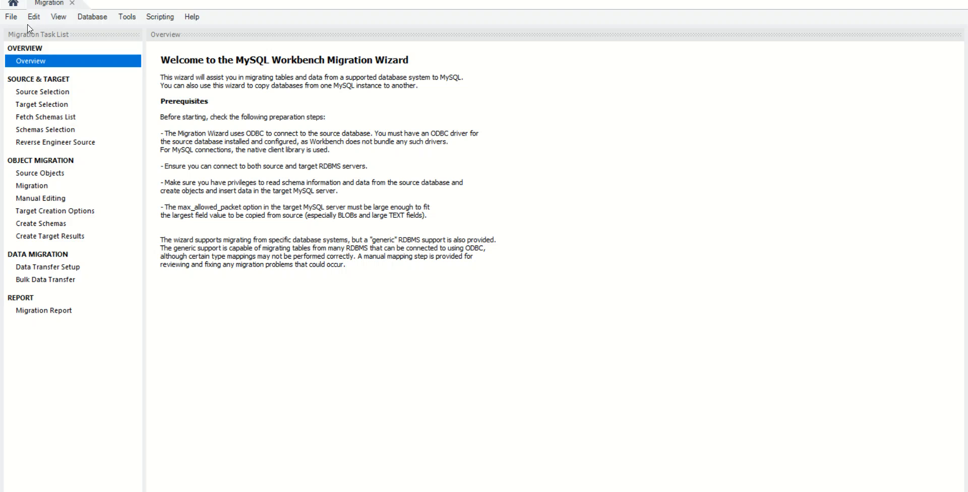
pyautogui.click(58, 16)
pyautogui.click(61, 29)
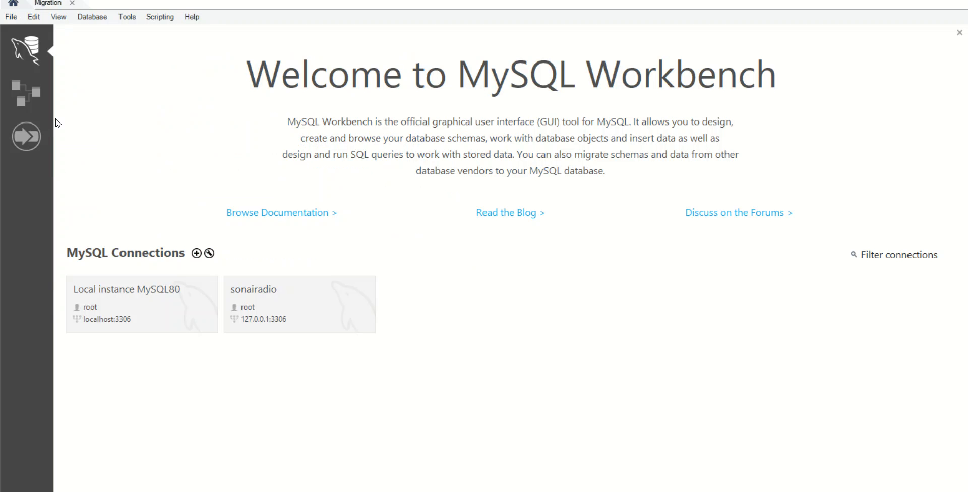
# Step: Connect to Local instance MySQL80 with the root password and expand sakila's Tables in the Navigator
pyautogui.click(72, 301)
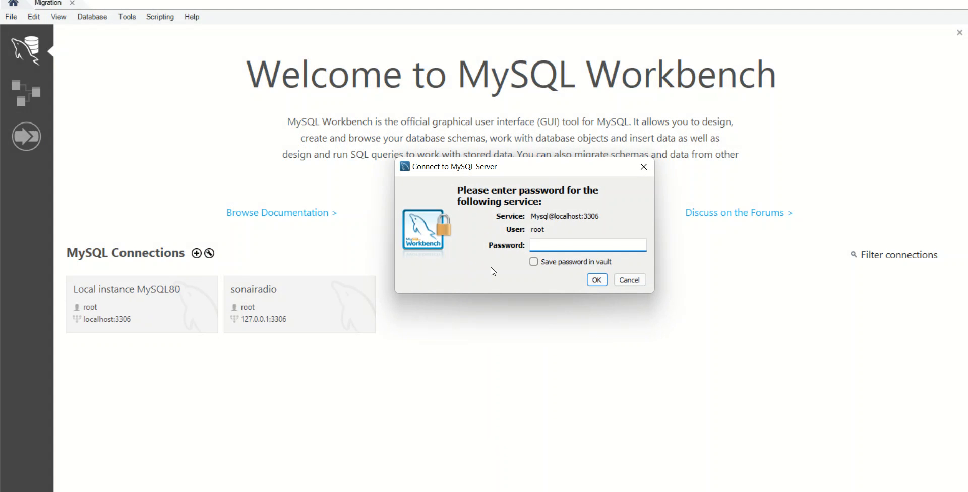
pyautogui.write('*************')
pyautogui.press('Return')
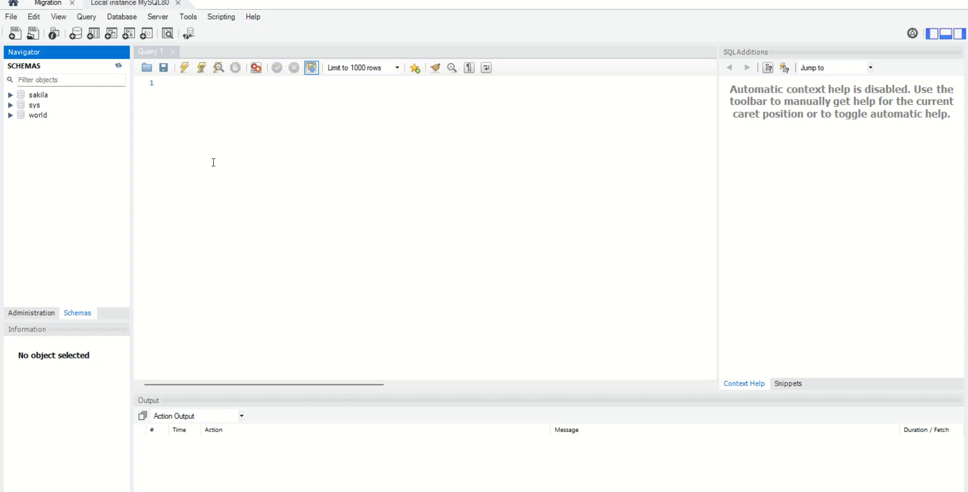
pyautogui.click(10, 94)
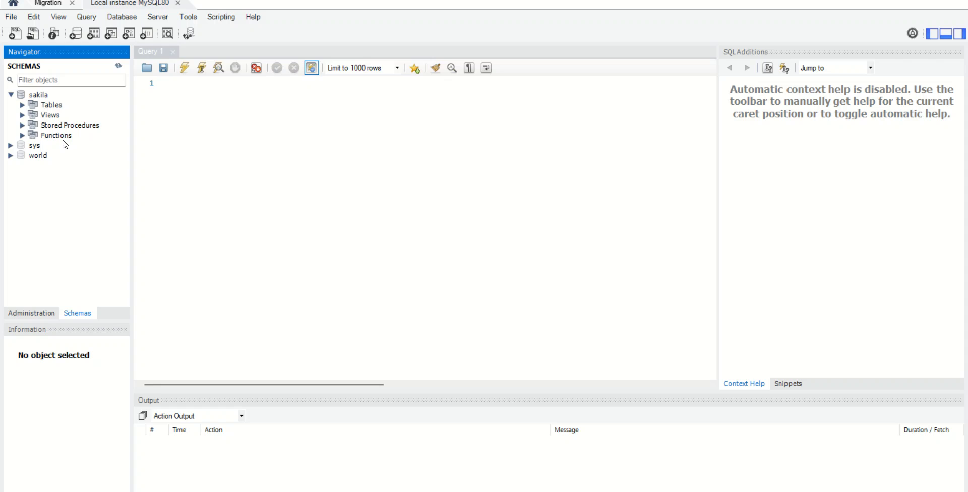
pyautogui.click(54, 106)
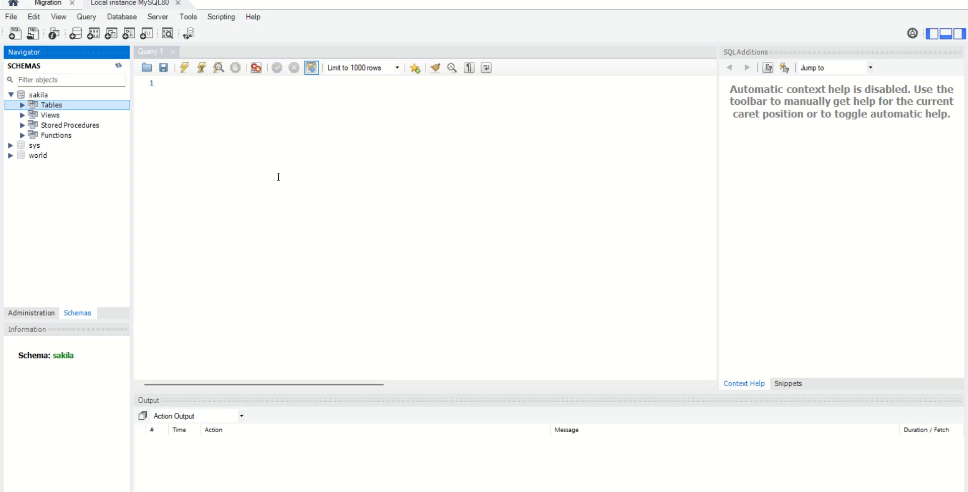